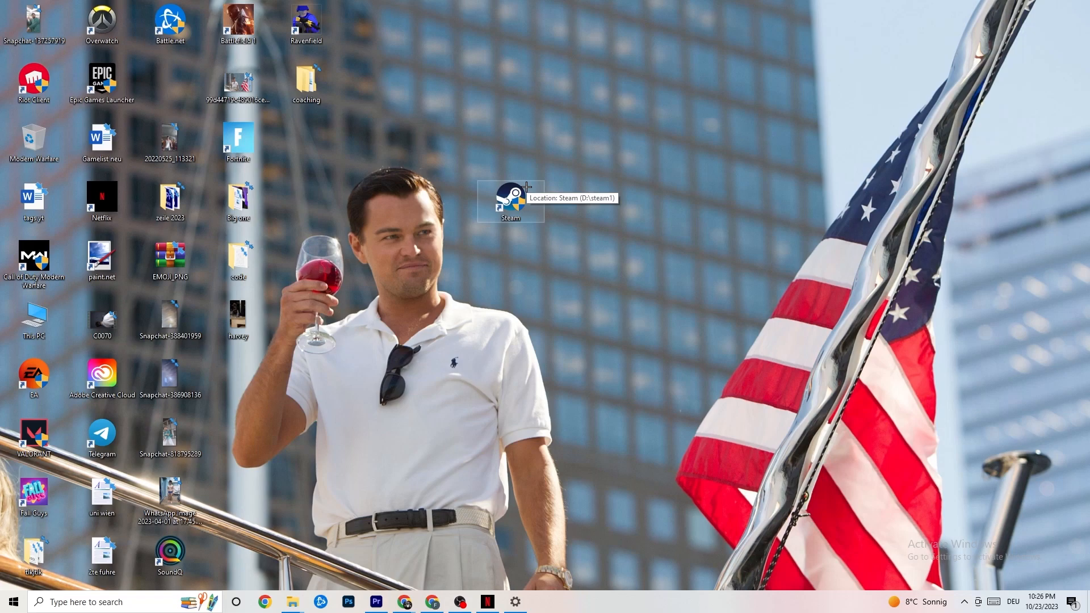
Step: Review the Steam shortcut's compatibility properties, including the Windows versions offered for compatibility mode, and accept them as they are
right_click(521, 199)
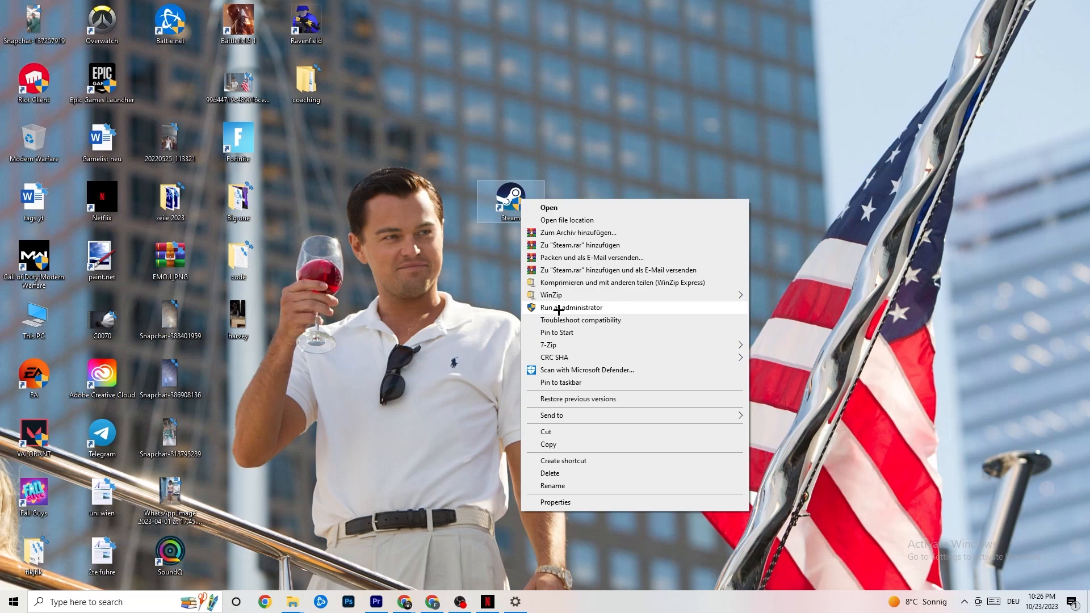
click(480, 302)
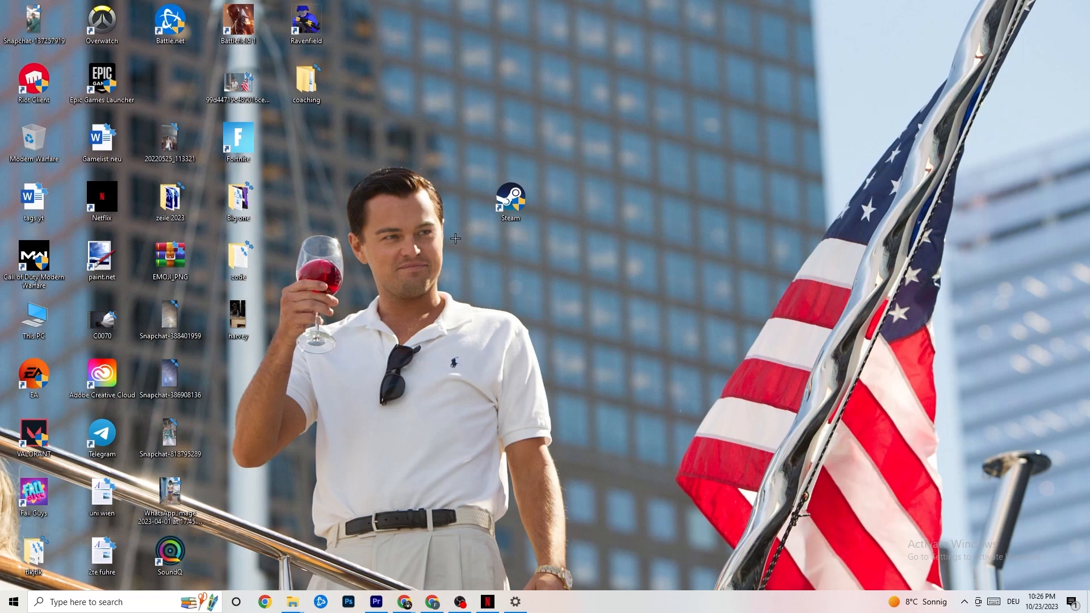
right_click(508, 203)
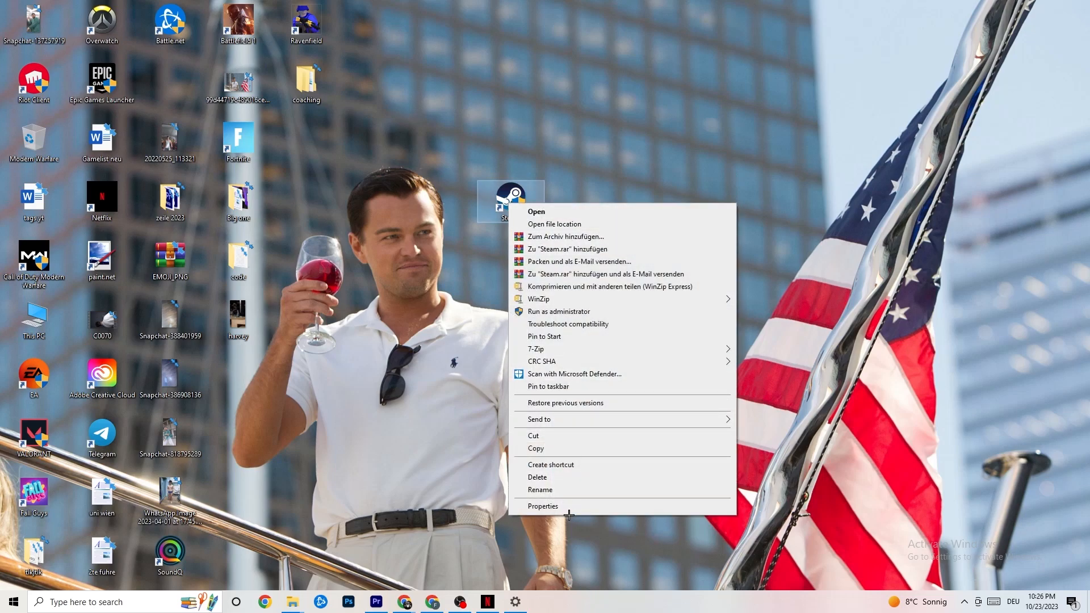
click(543, 506)
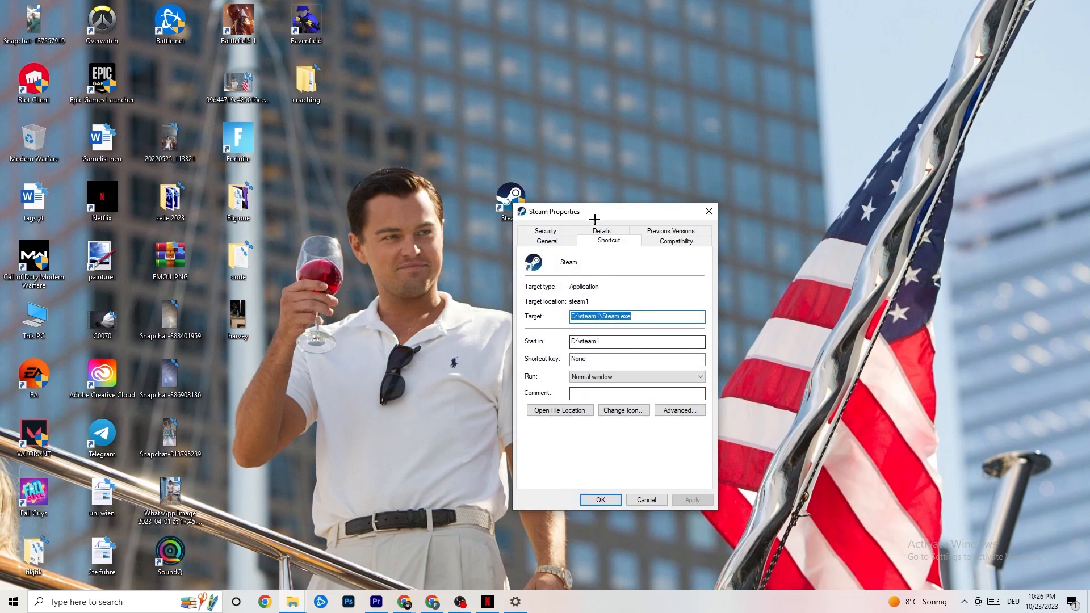
drag(591, 203, 538, 127)
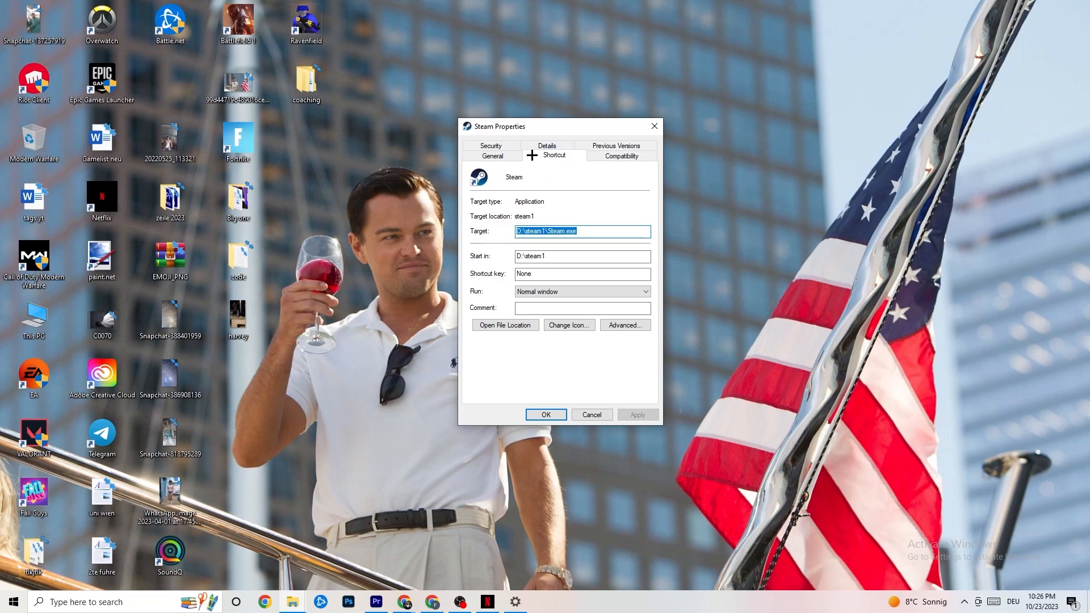
click(591, 154)
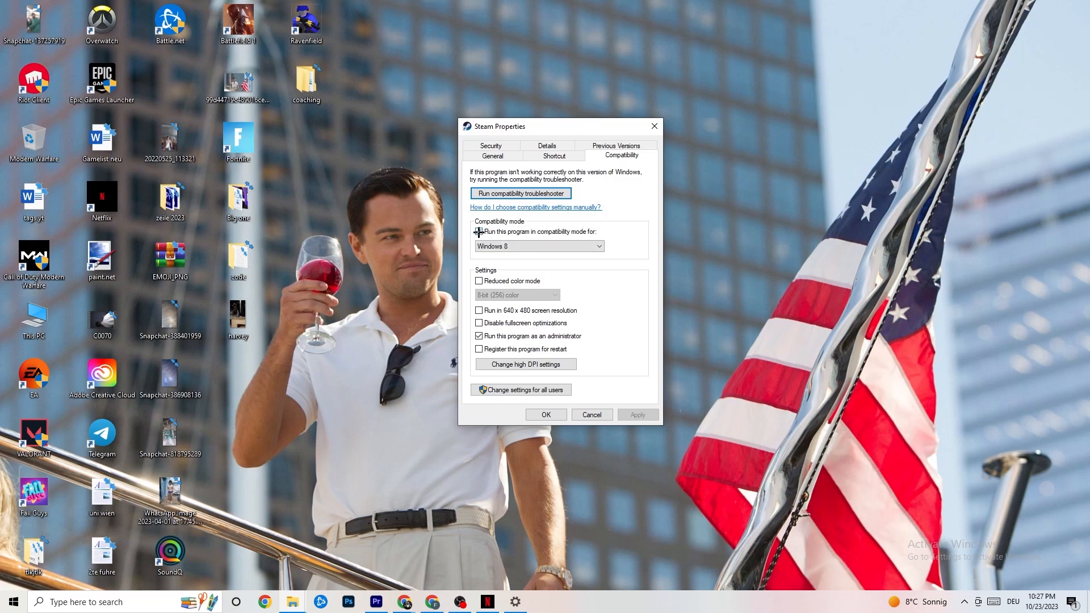
click(528, 246)
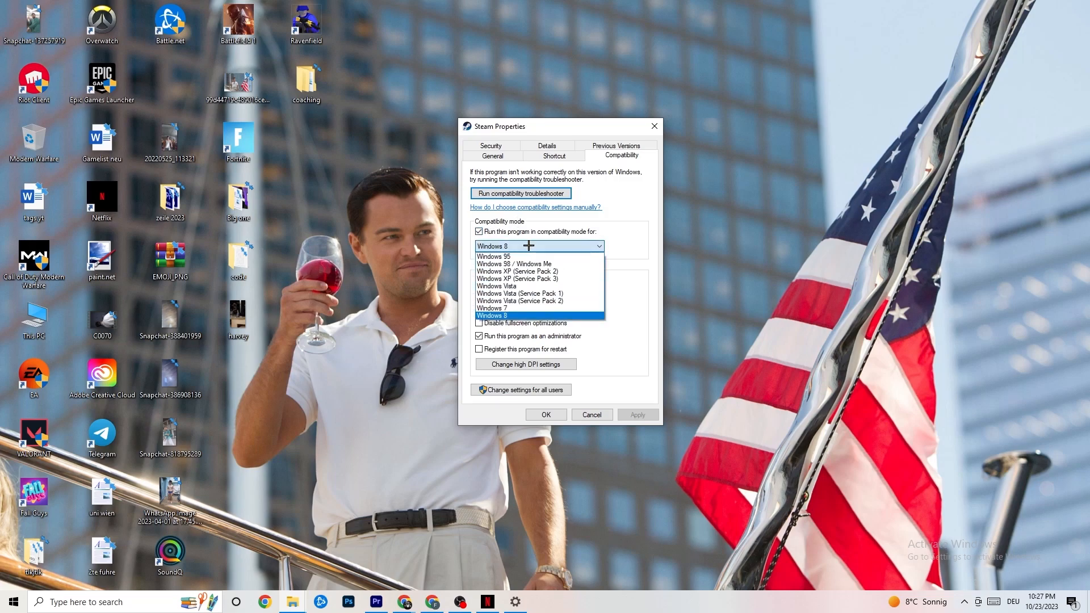
click(619, 264)
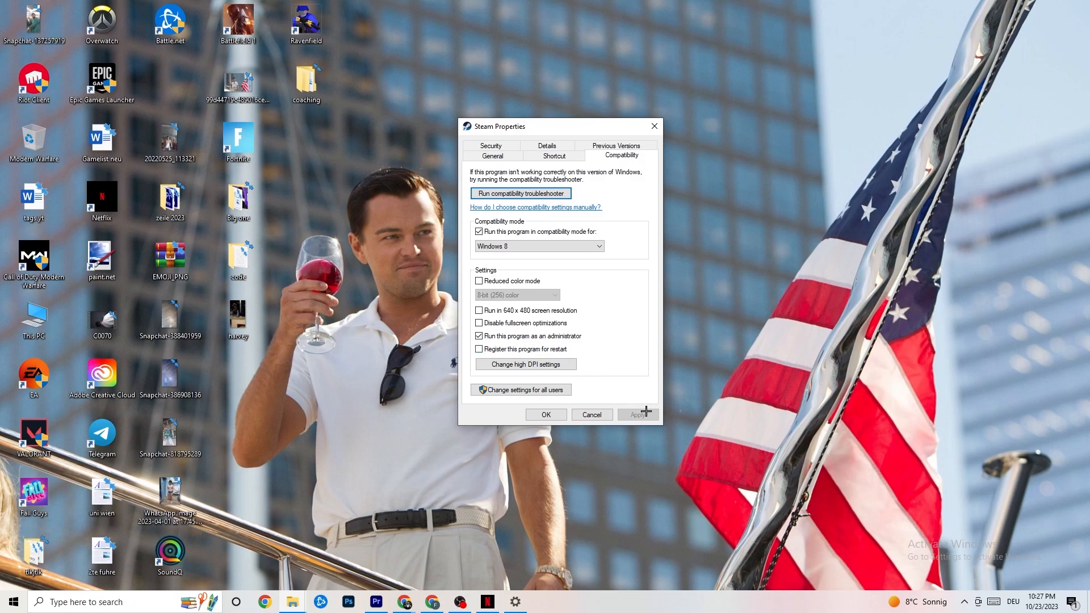
click(547, 415)
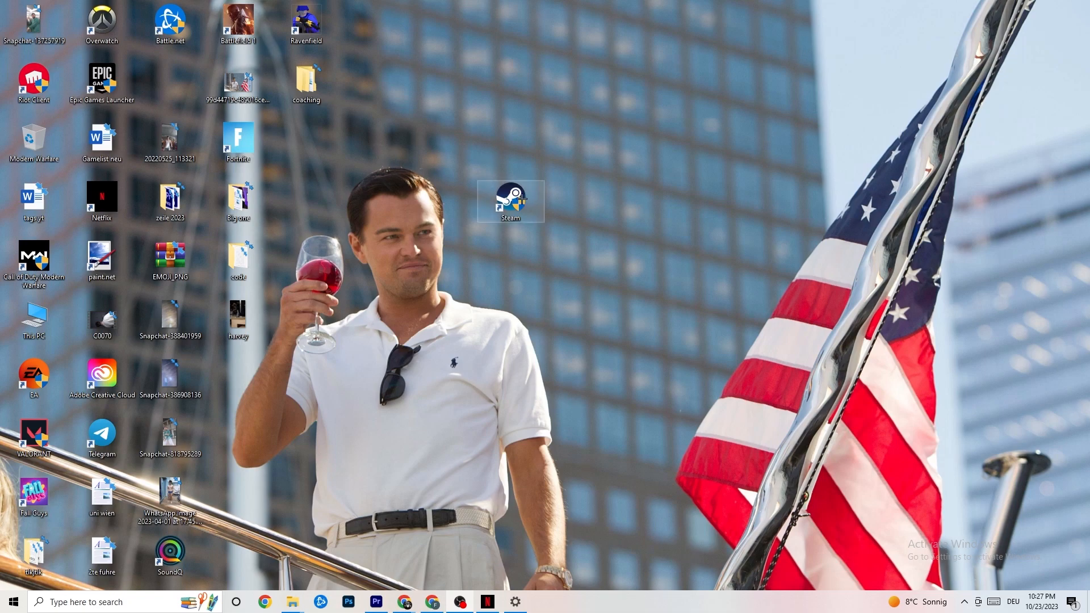
click(1, 611)
click(404, 512)
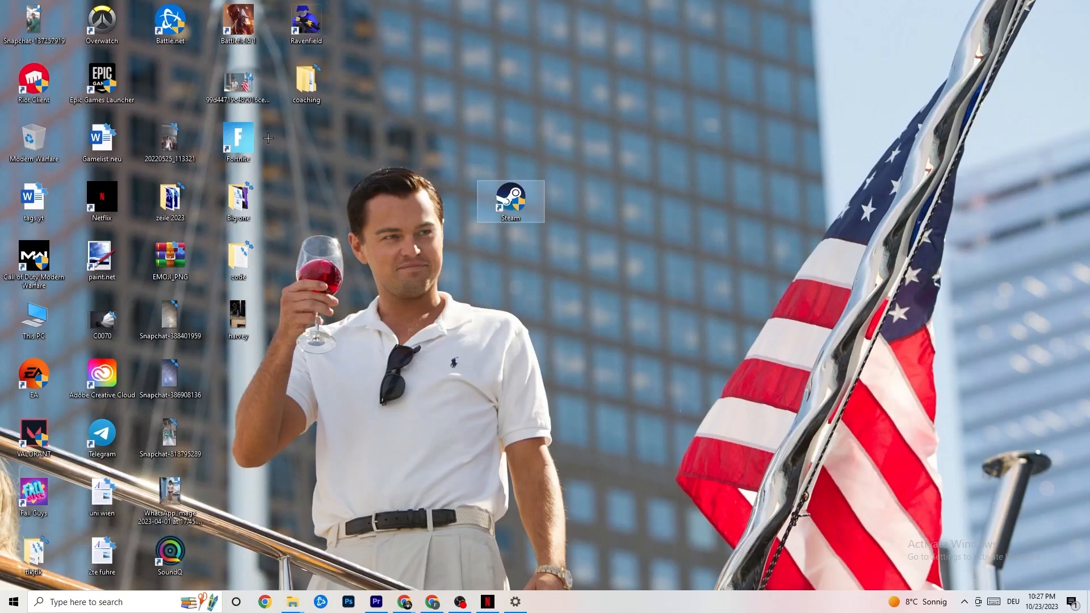
right_click(500, 208)
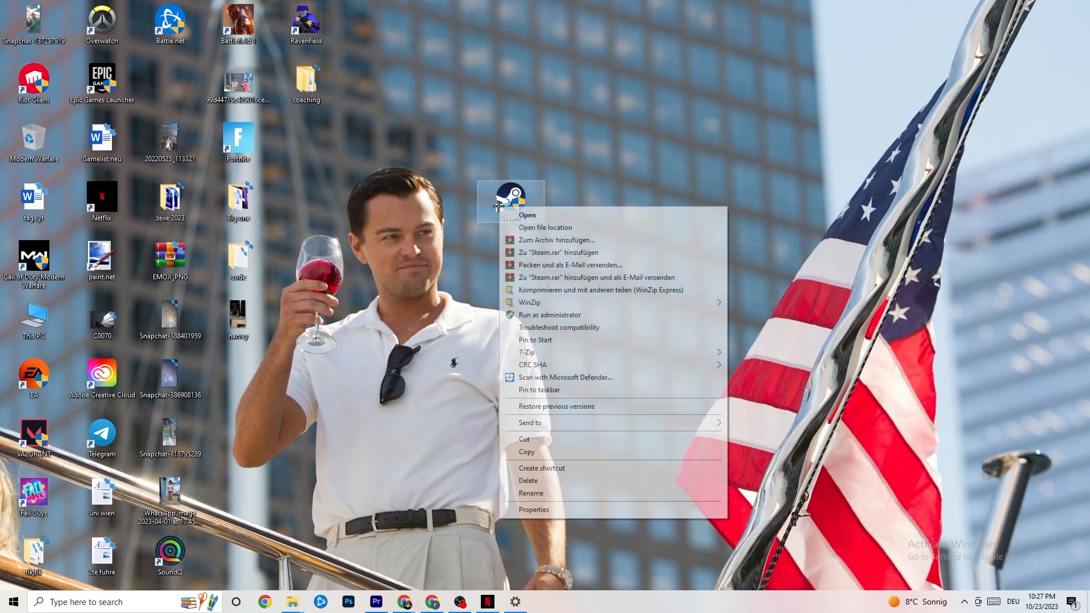
click(467, 319)
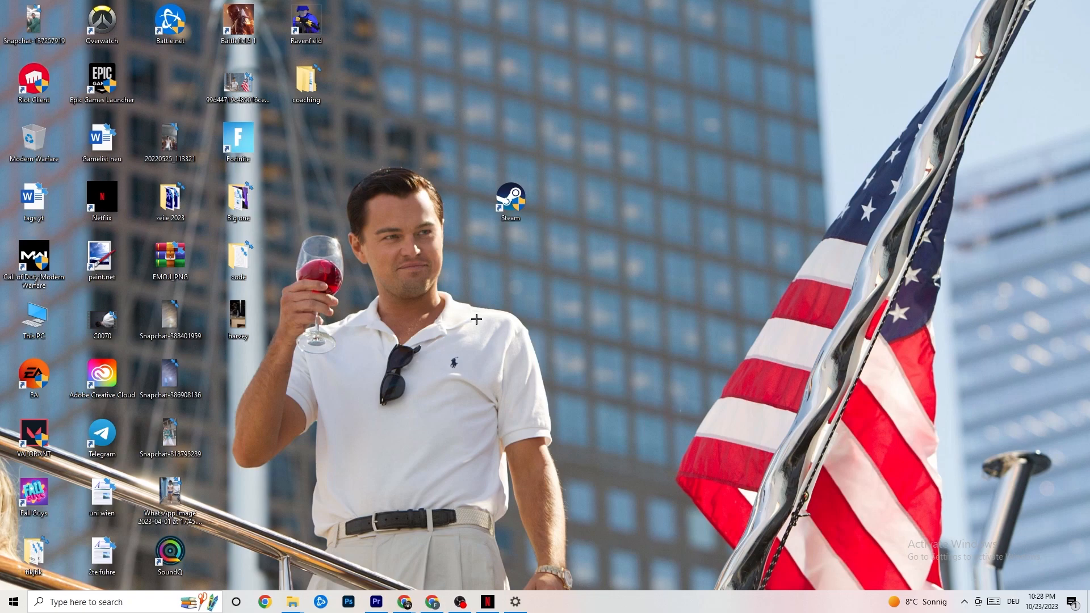
Step: Open Task Manager maximized and look at the End task option for the Google Chrome process without ending it
right_click(606, 610)
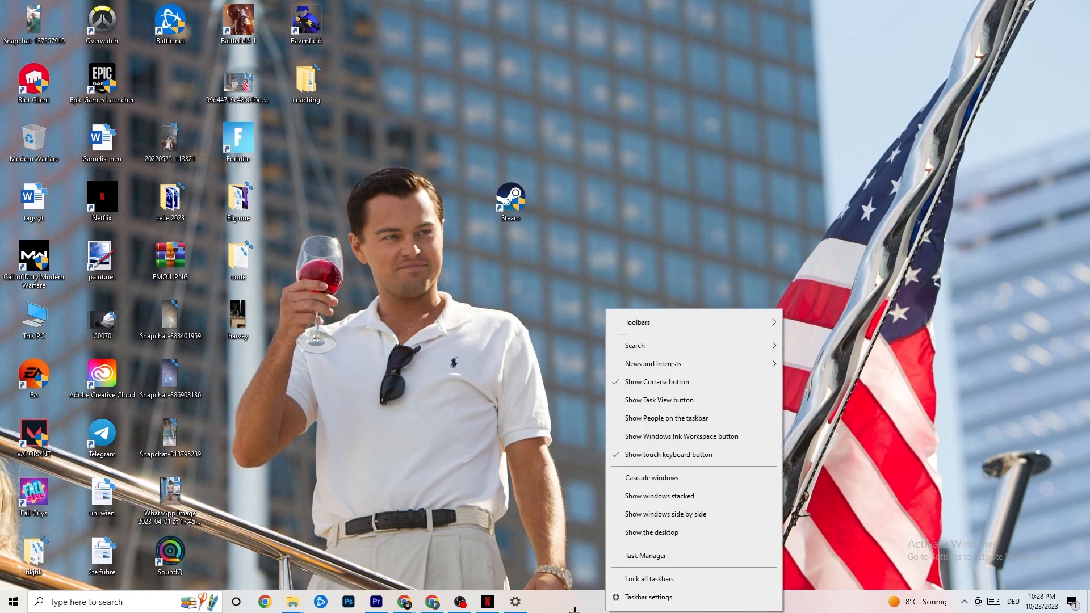
click(652, 556)
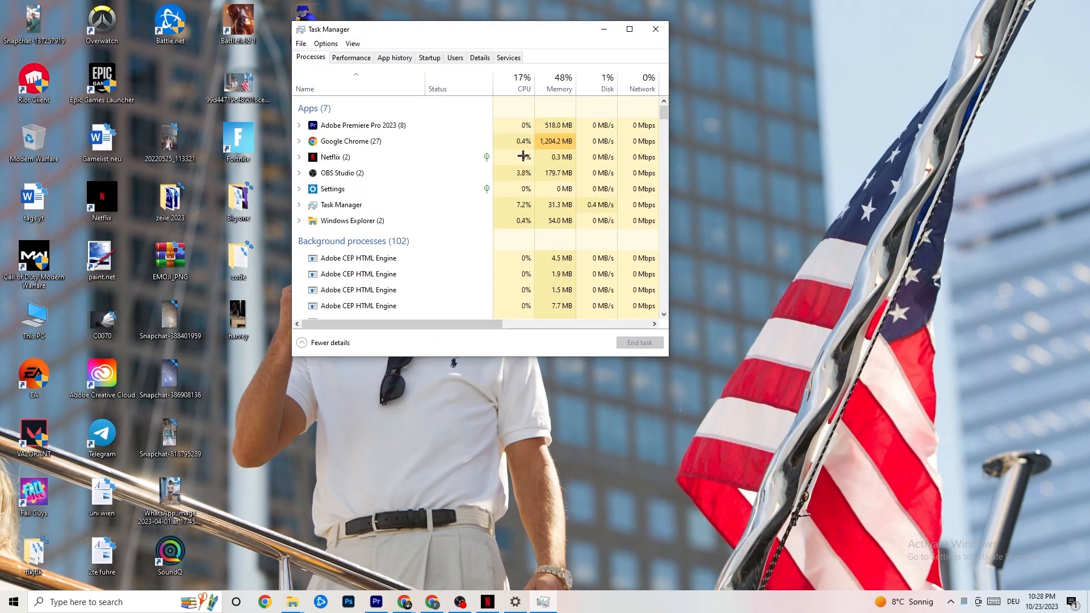
click(629, 29)
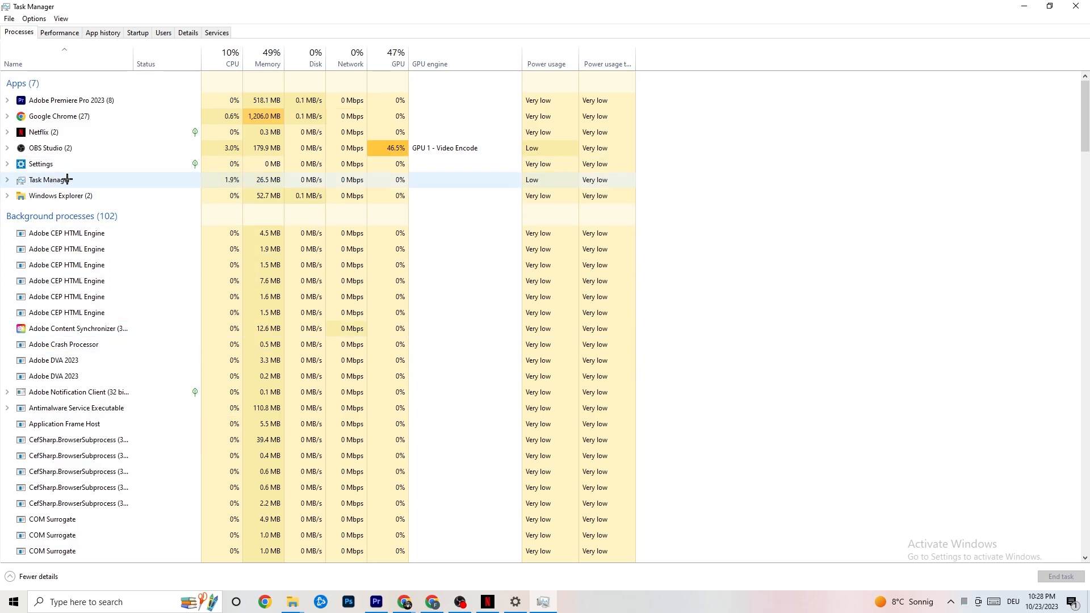
right_click(80, 116)
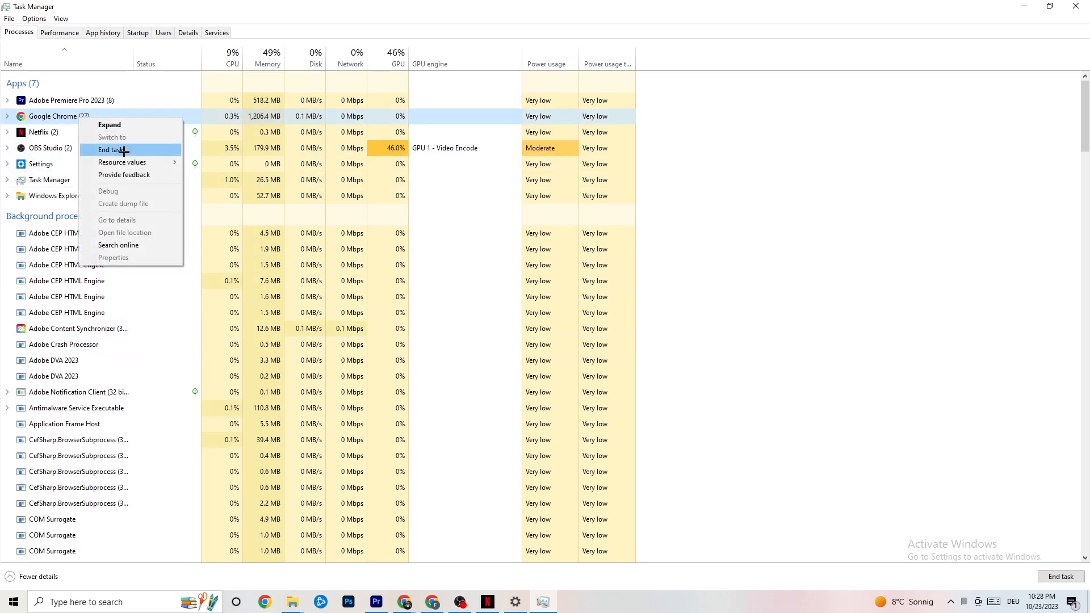
click(773, 138)
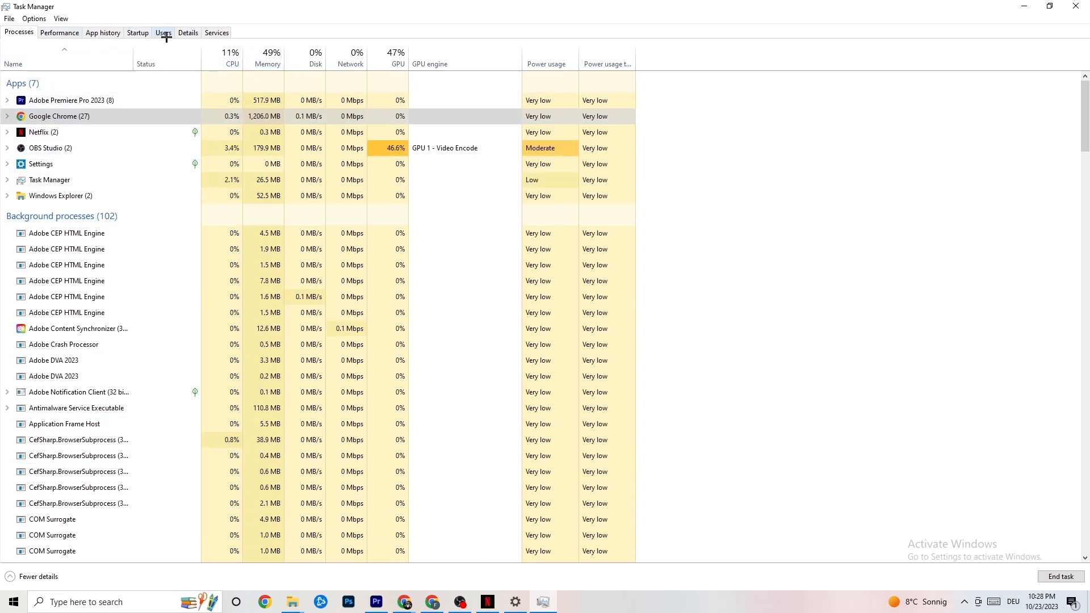
Step: Show the detailed process list and view the priority levels available for Adobe Premiere Pro without changing its priority
click(188, 32)
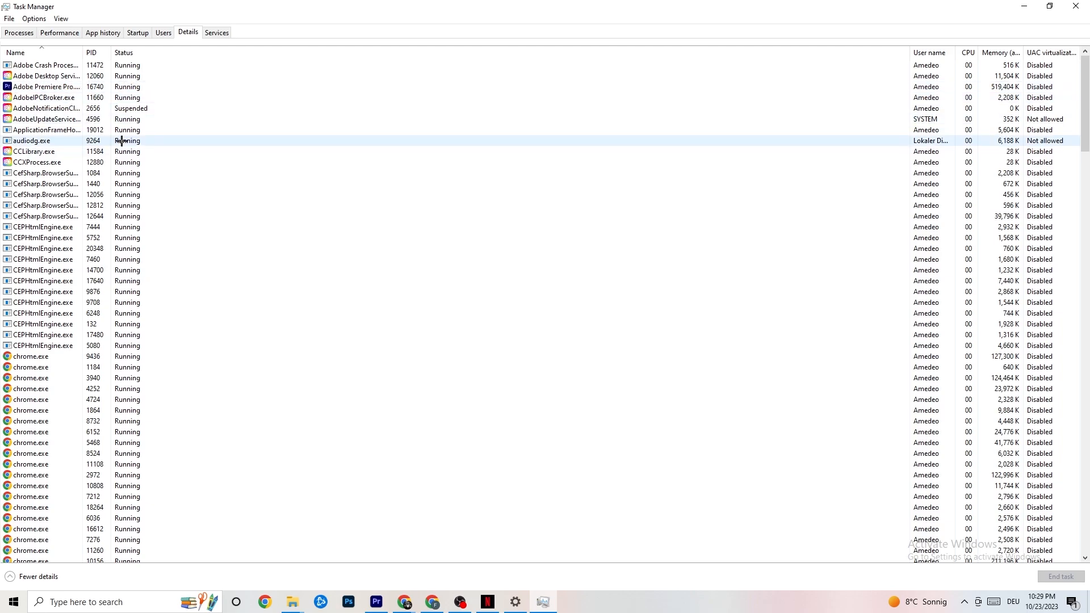
right_click(59, 89)
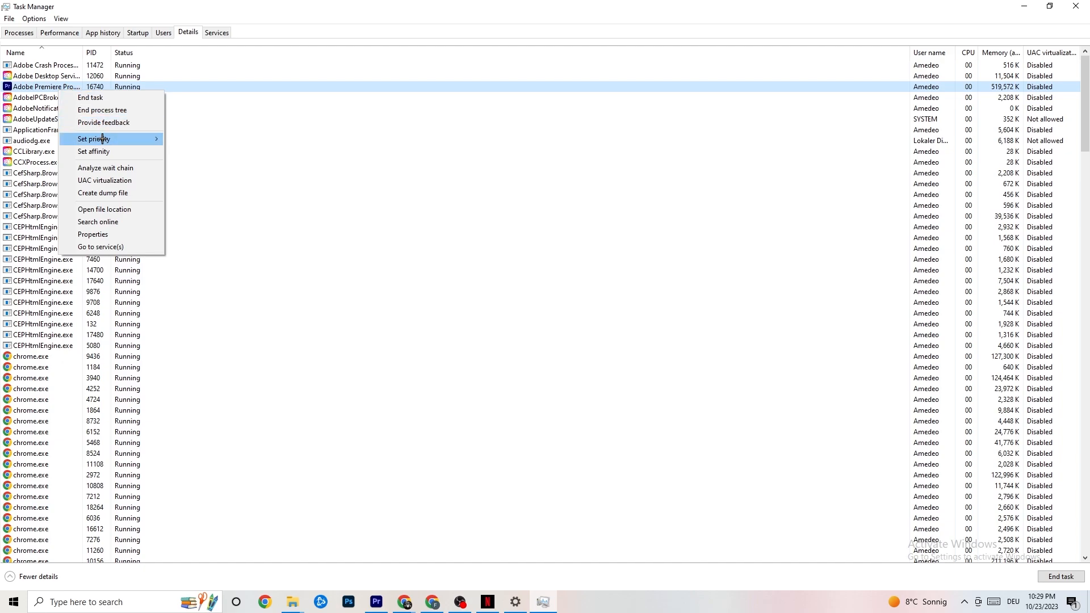
mouse_move(103, 139)
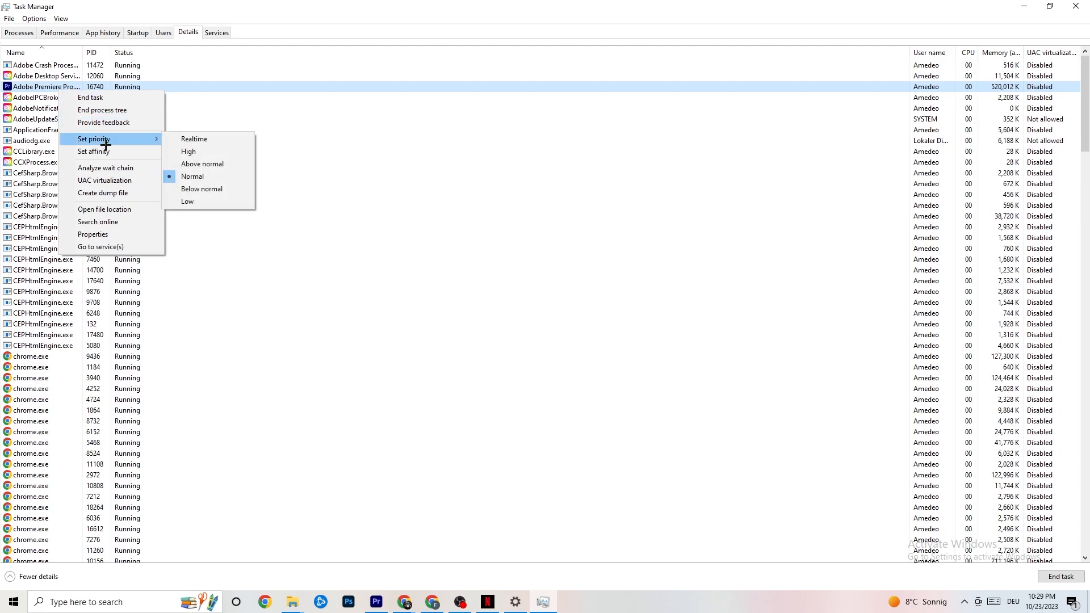
click(149, 134)
click(151, 135)
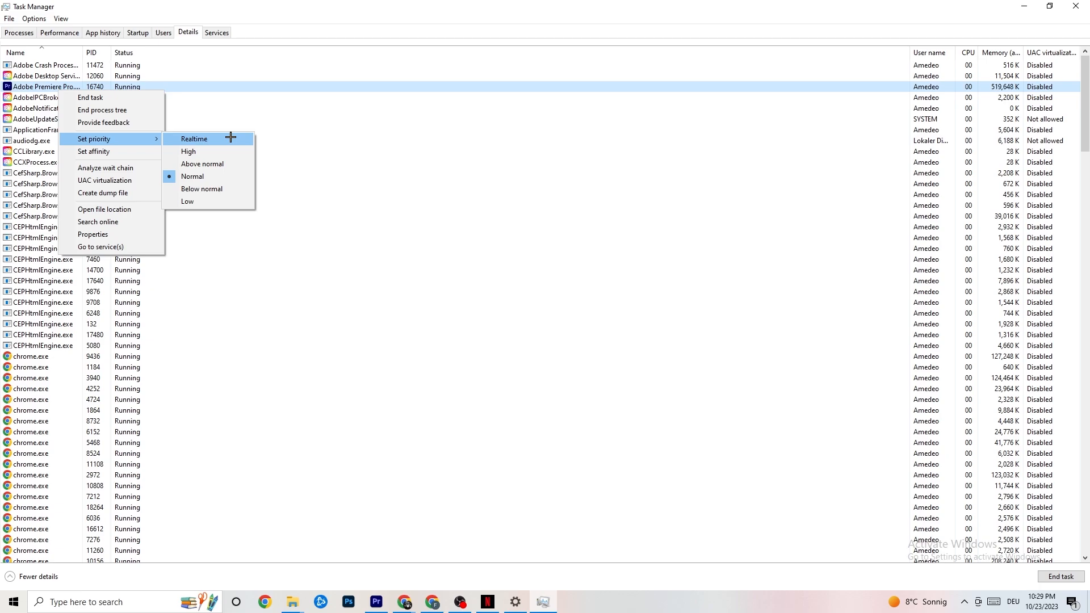
click(297, 120)
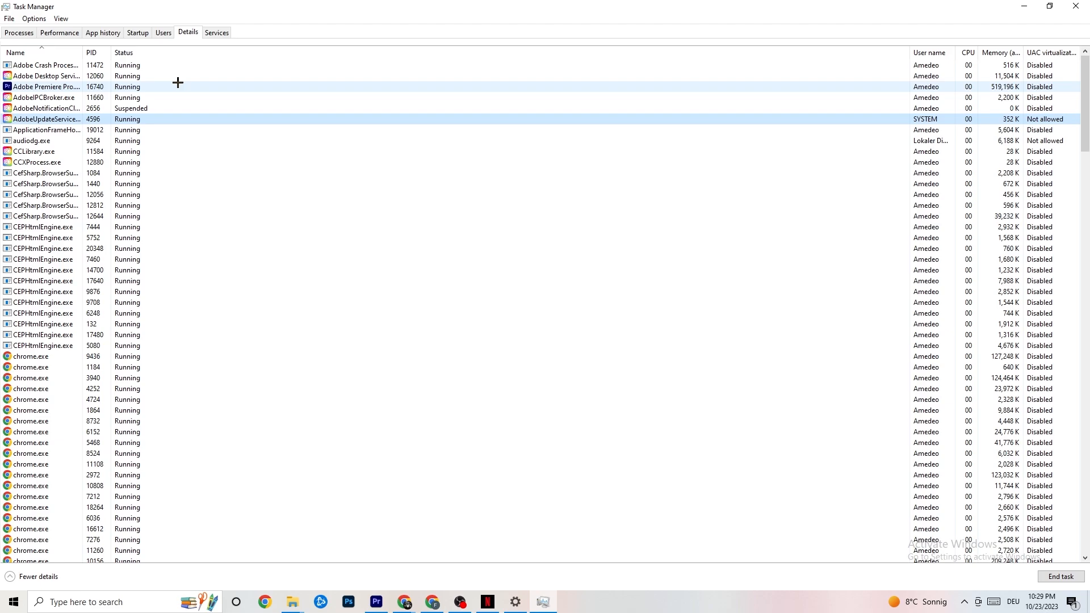
Step: Review the startup programs and the Disable option for Razer Synapse without applying it, and close Task Manager
click(138, 32)
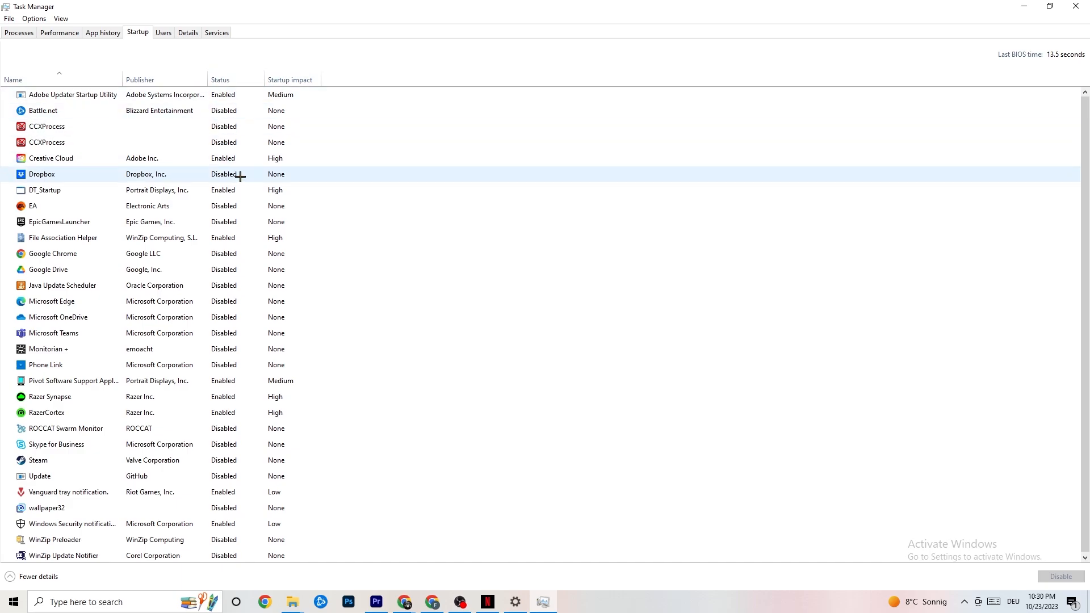
right_click(221, 398)
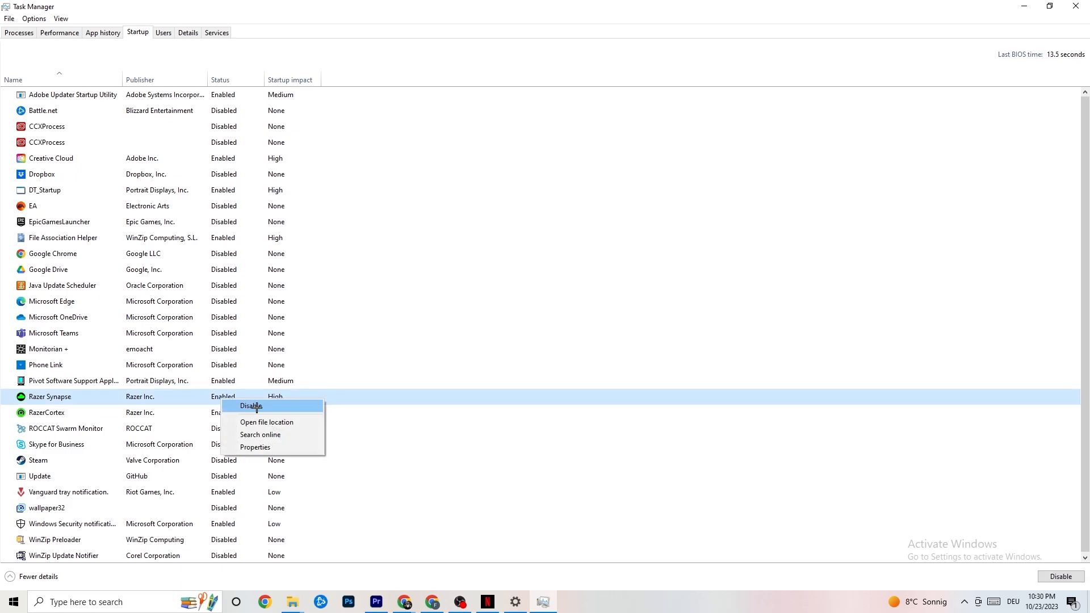
click(562, 57)
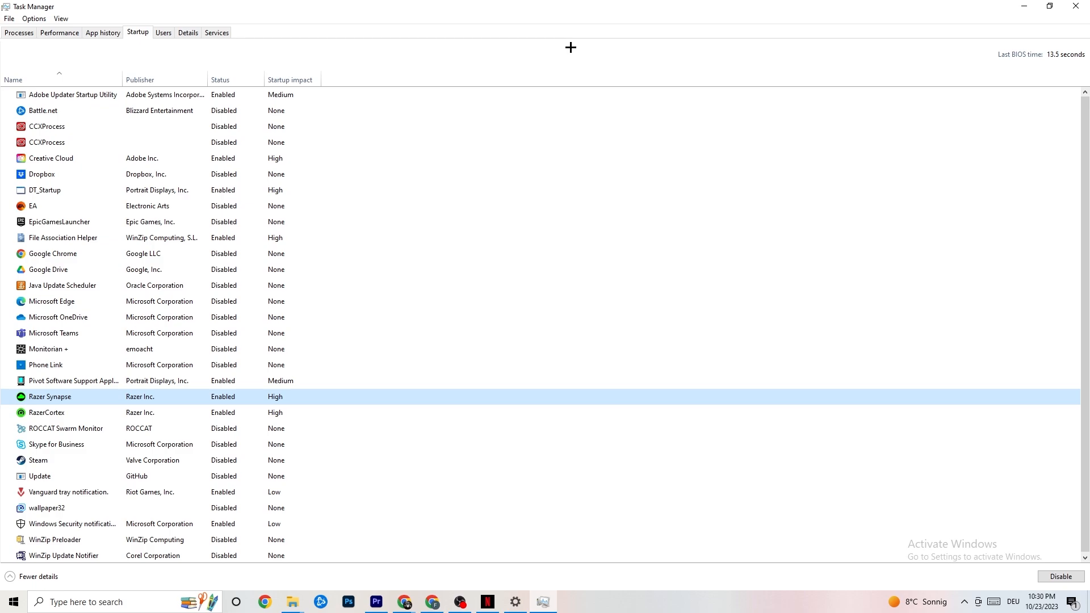
click(1070, 4)
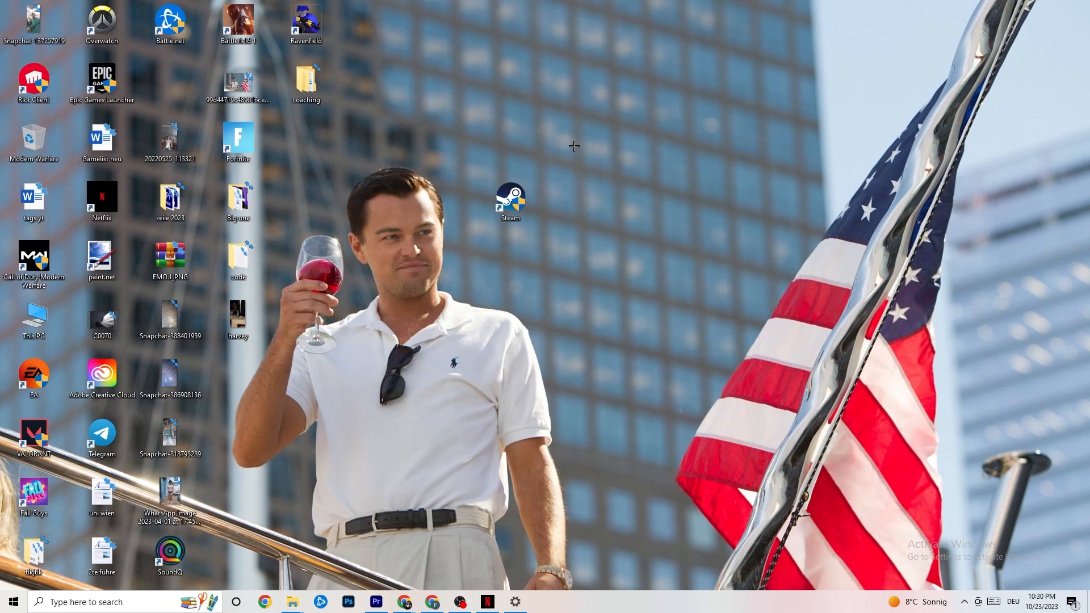
Step: Open the Windows display settings and check the scaling choices for text, apps and other items without changing them
click(10, 606)
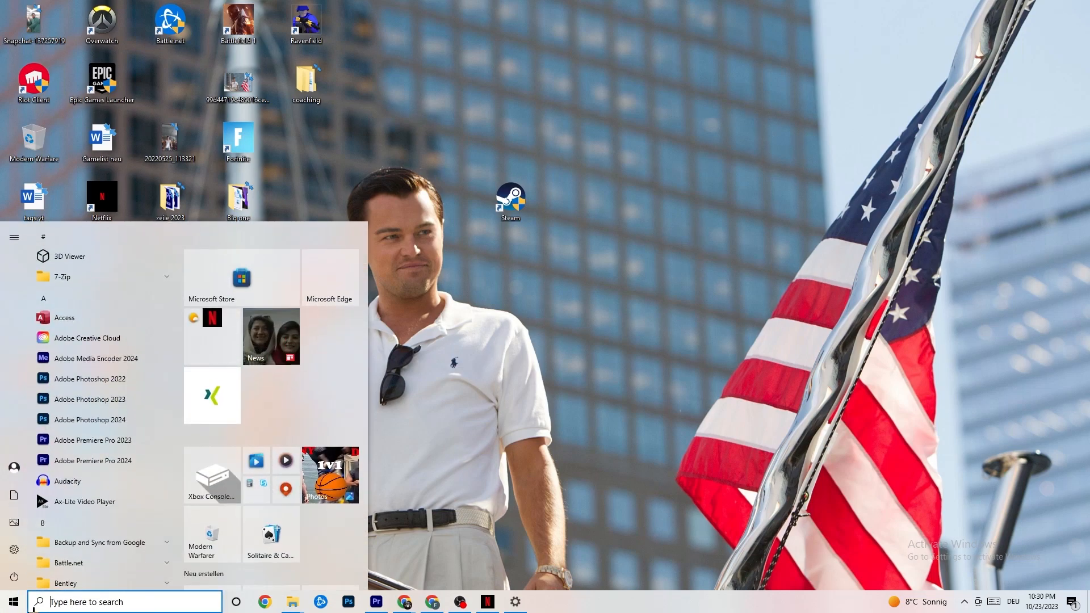
click(16, 550)
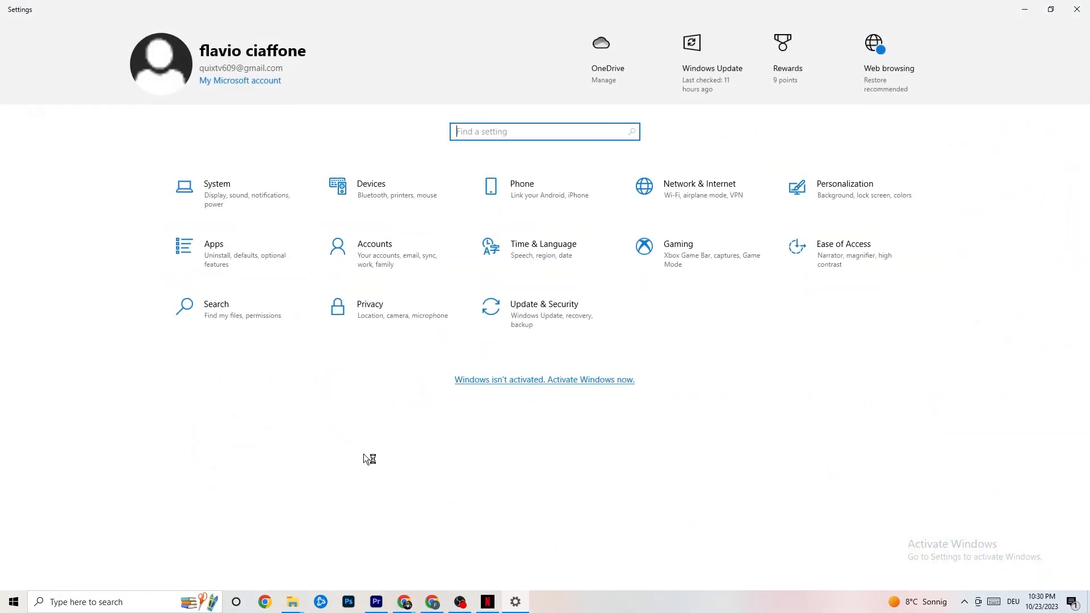
click(238, 192)
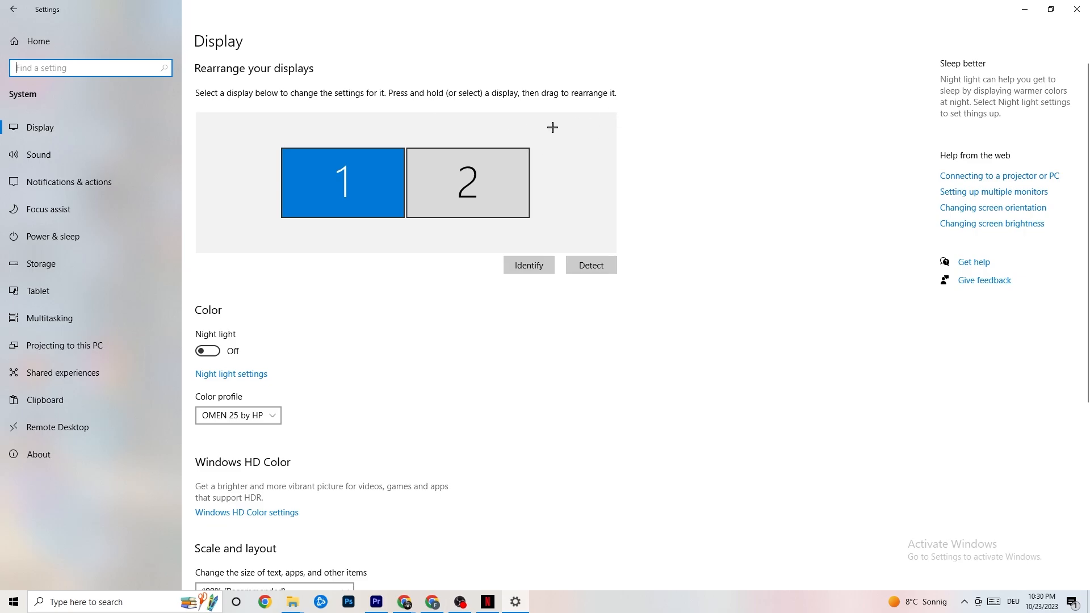
scroll(530, 126, down, 5)
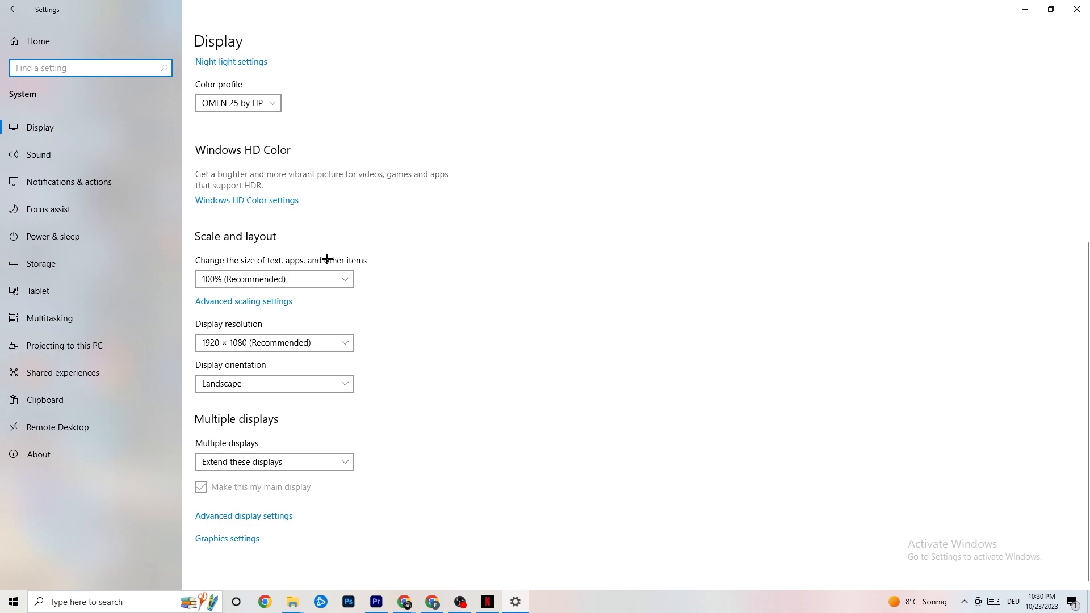
click(317, 278)
click(435, 221)
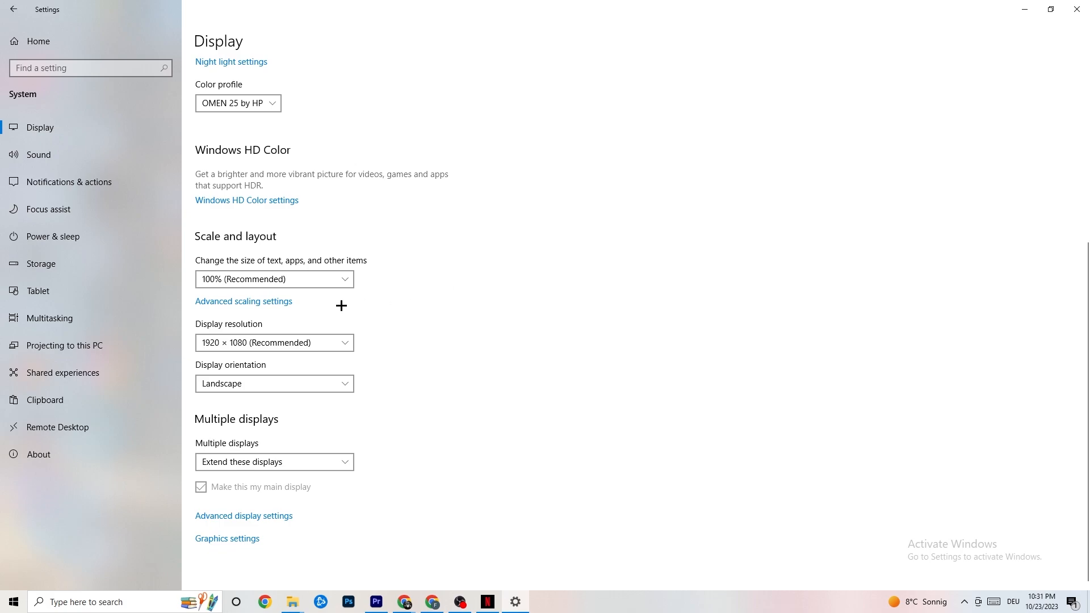
Step: Review the available power plans in the additional power settings and close Power Options
click(68, 235)
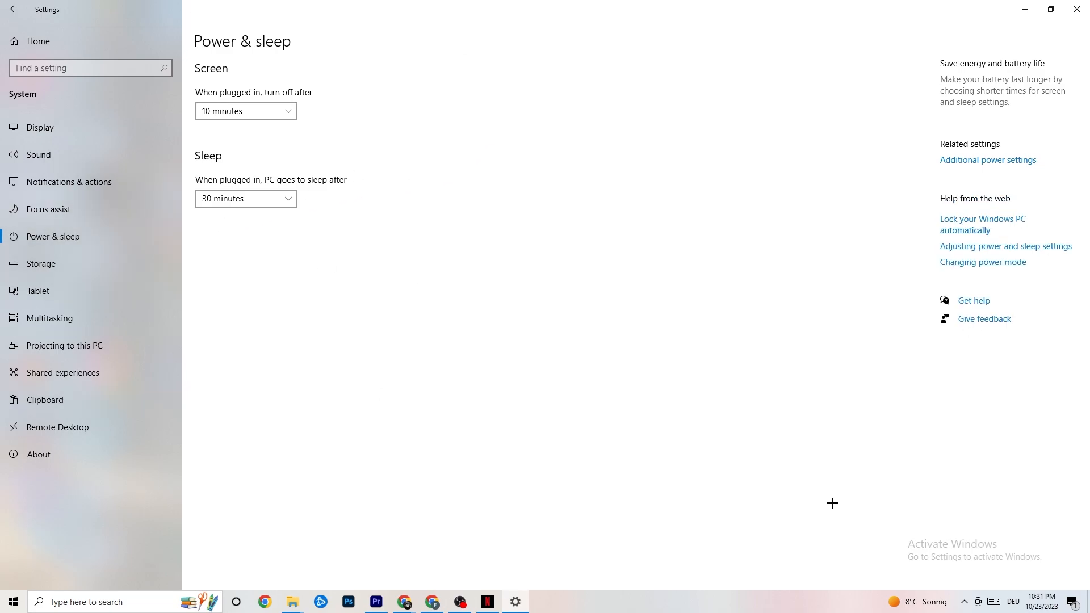
click(1009, 158)
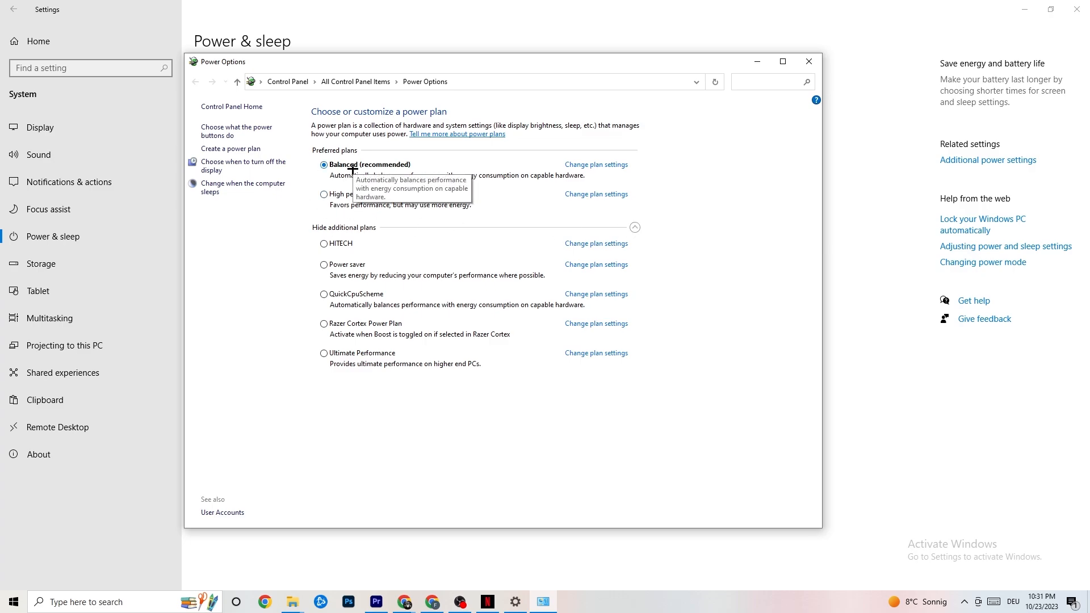
click(809, 61)
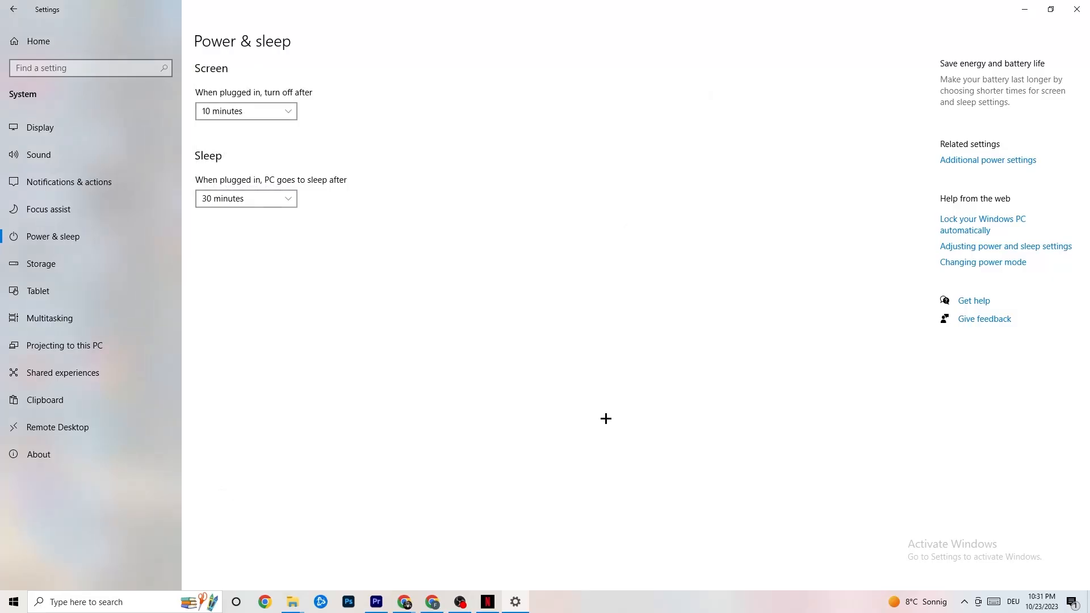
Step: Open the Storage Sense configuration, check the choices for how often it runs, and return to the Settings home page
click(85, 274)
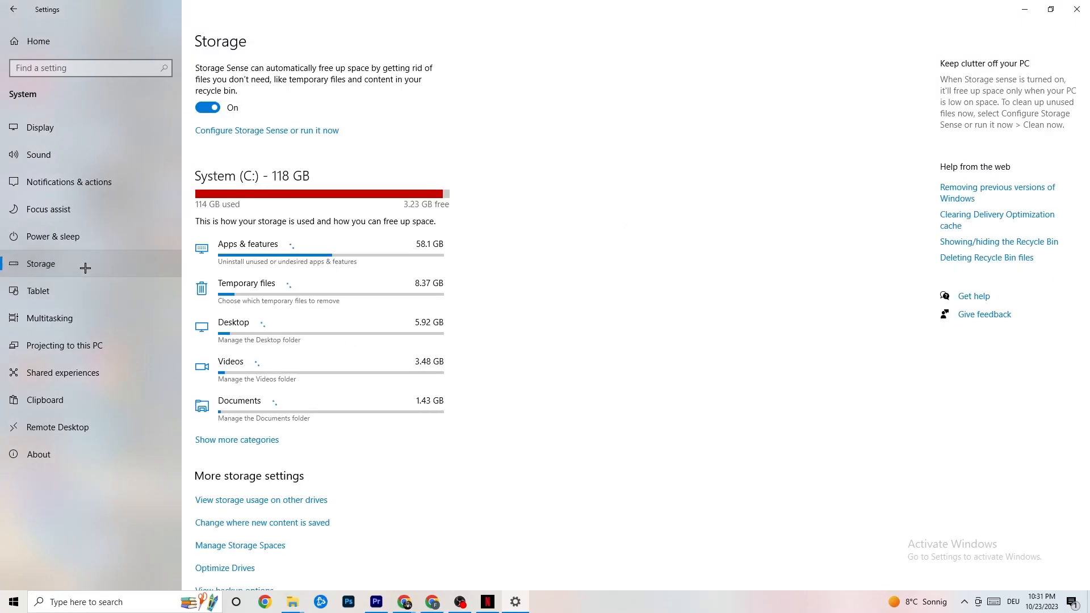
click(258, 132)
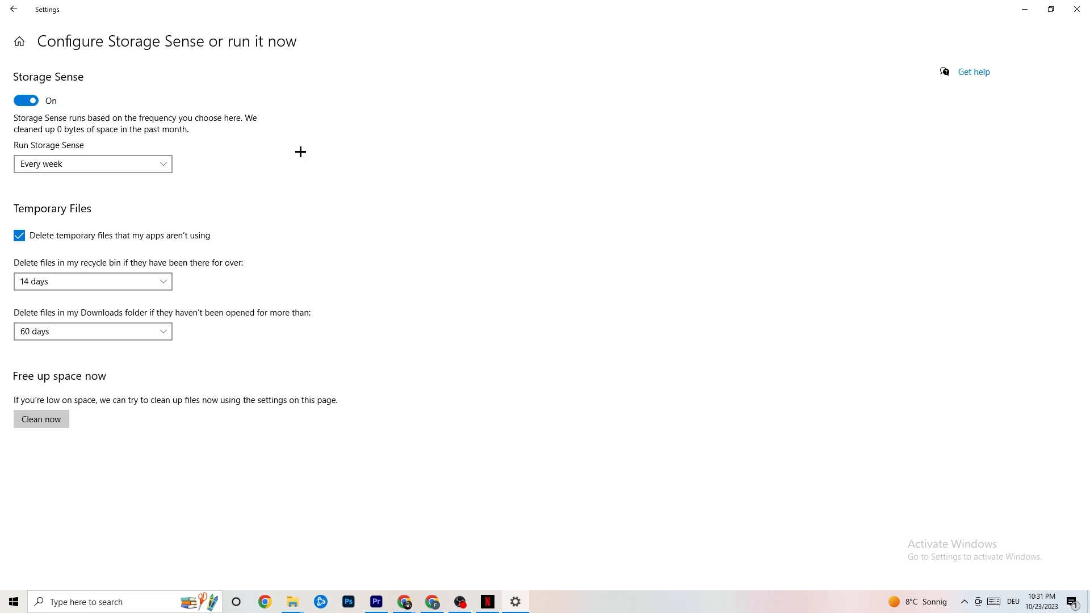
click(121, 164)
click(122, 165)
click(165, 170)
click(168, 171)
click(10, 5)
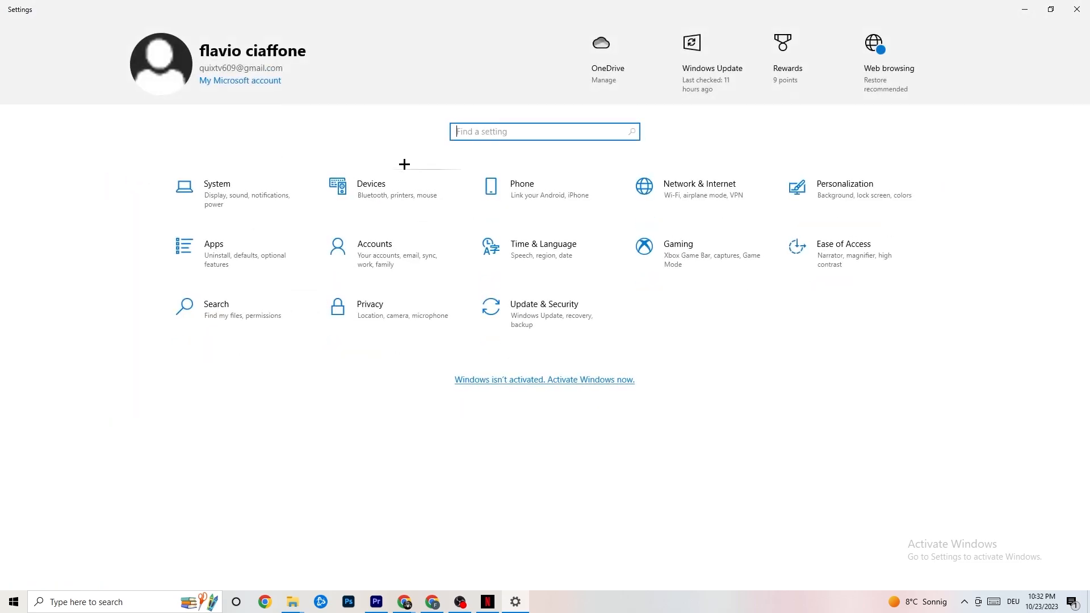
Step: Review the Captures and Game Mode pages of the Gaming settings without changing them, and return to the Settings home page
click(727, 260)
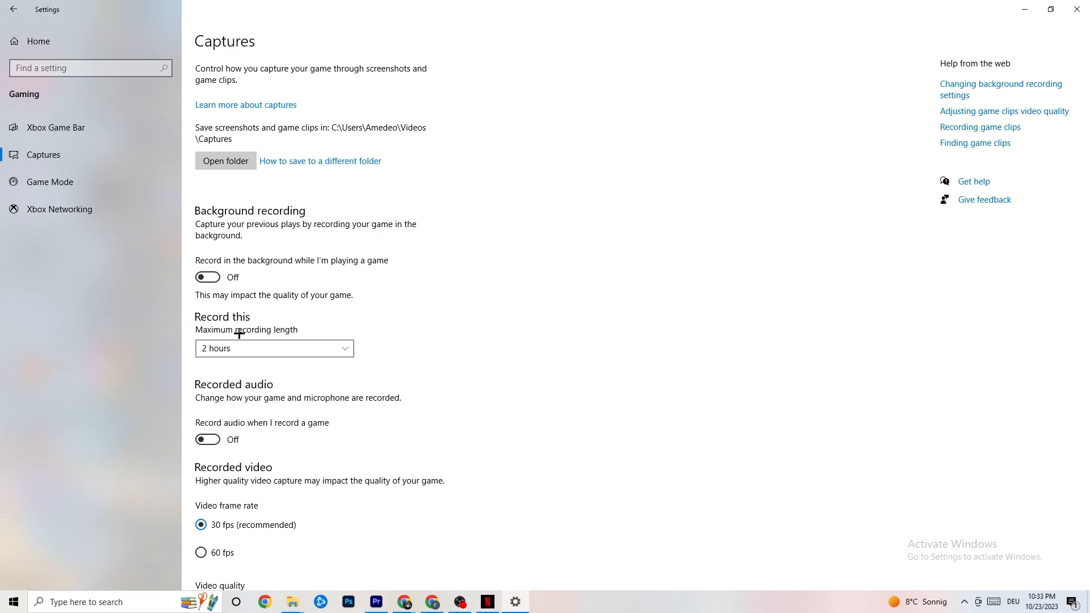
click(101, 192)
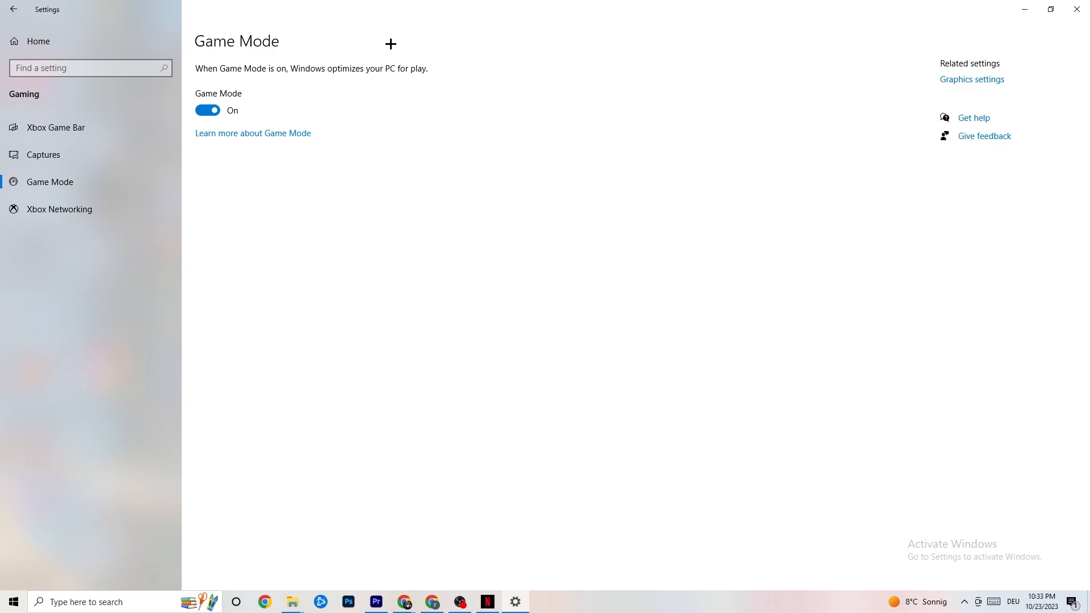
click(13, 9)
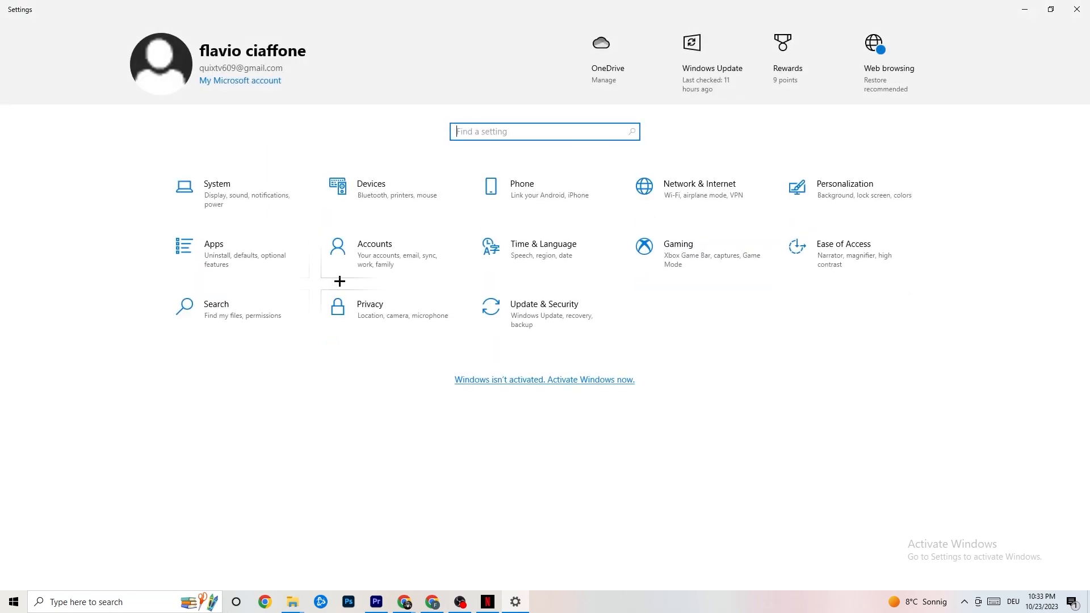
Step: Review the Troubleshoot and Windows Update pages under Update & Security, and close Settings
click(572, 326)
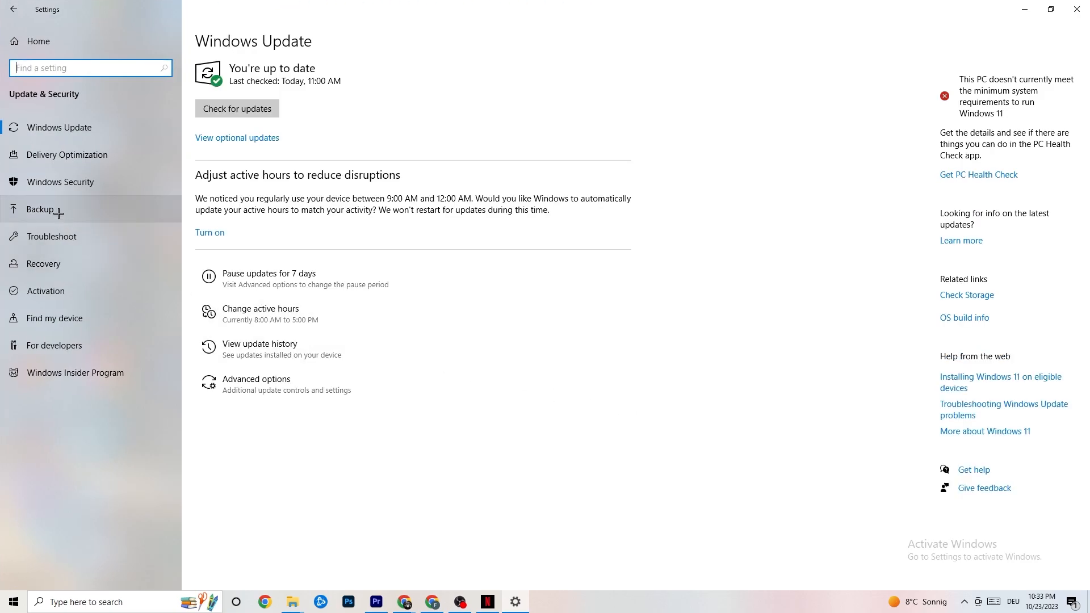
click(63, 234)
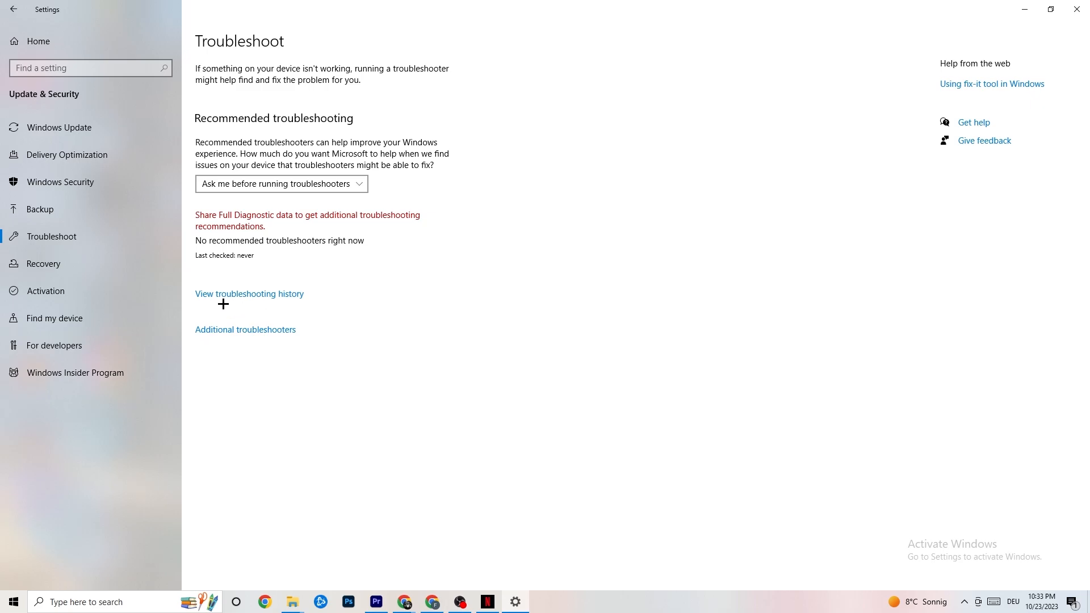
click(85, 131)
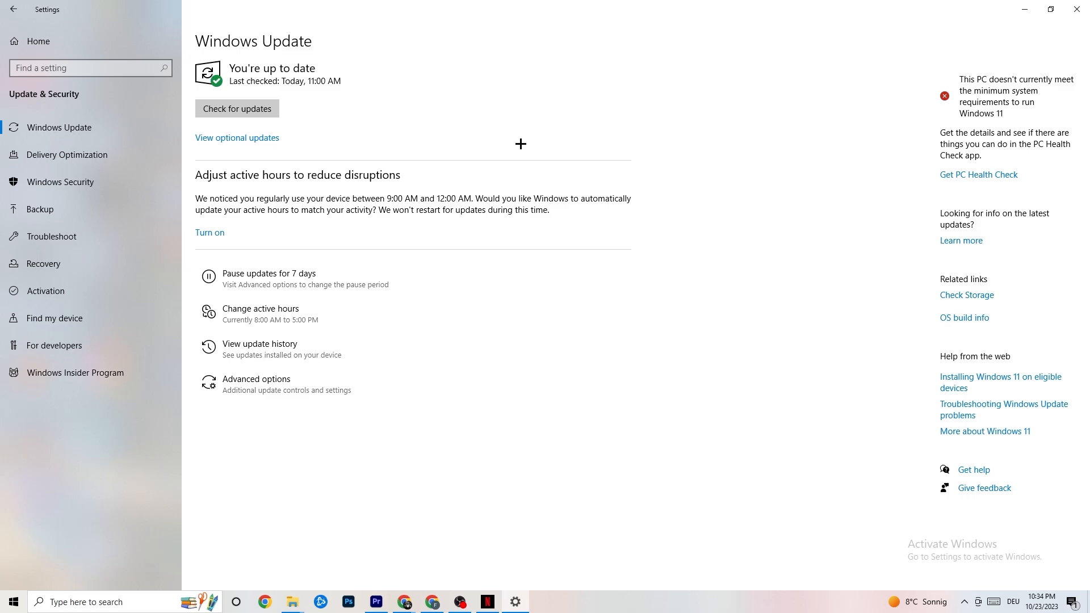
click(1076, 9)
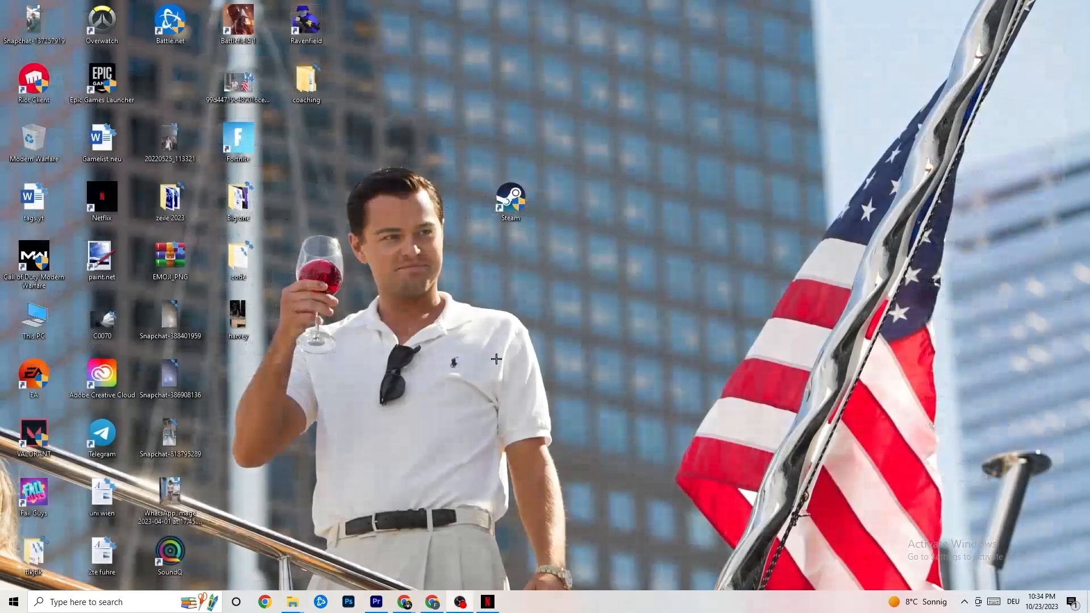